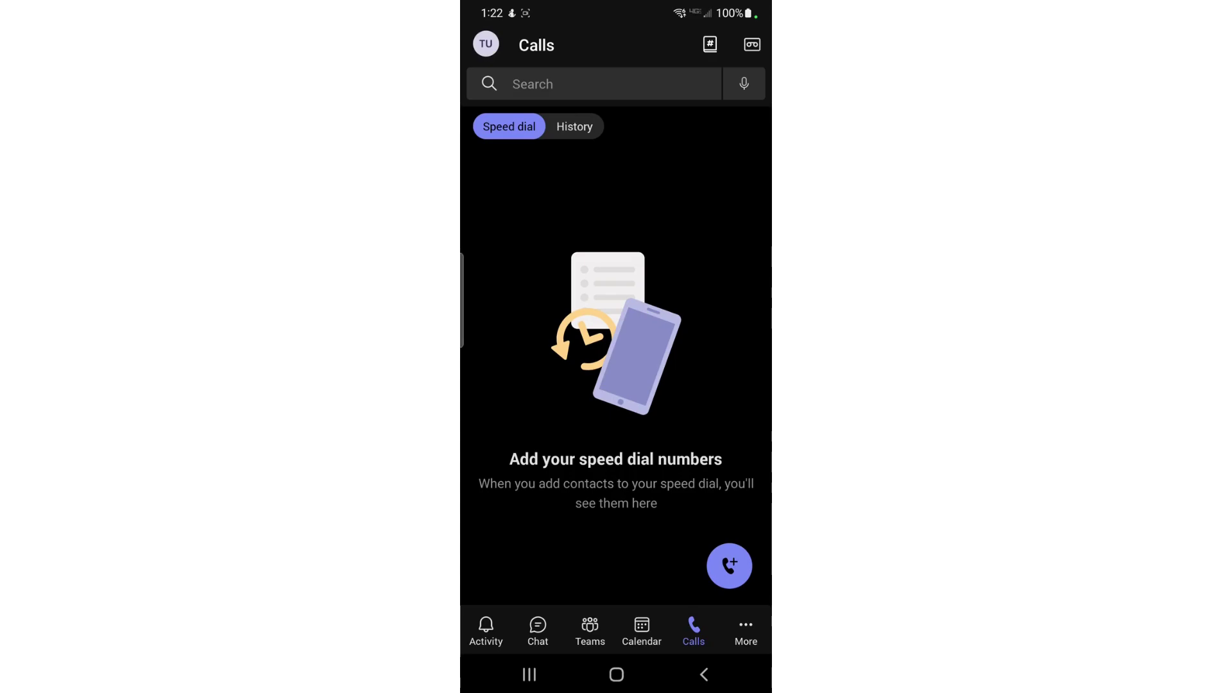
pyautogui.click(574, 126)
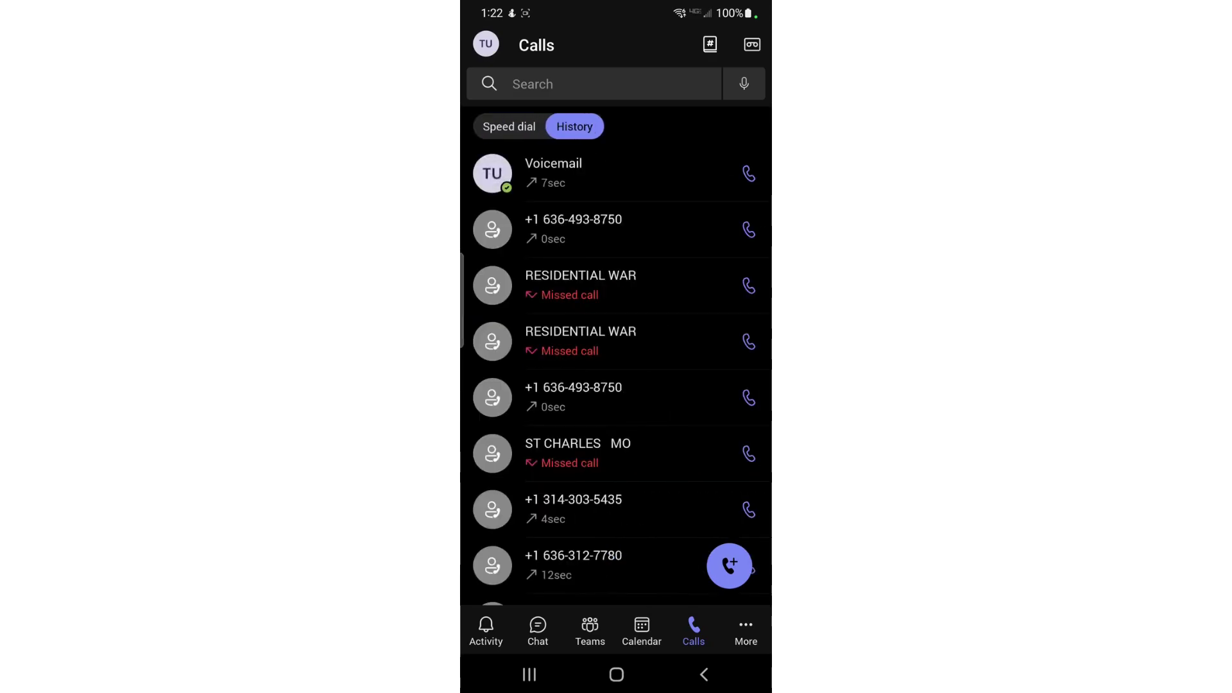
pyautogui.click(508, 126)
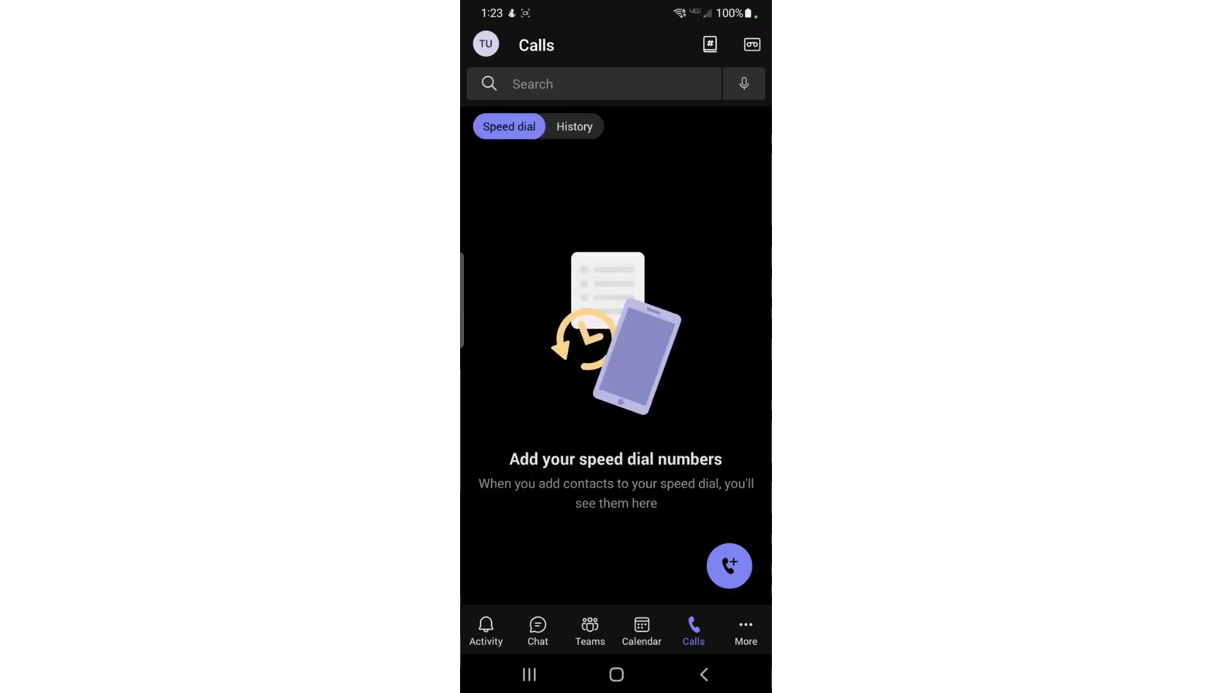
pyautogui.click(728, 566)
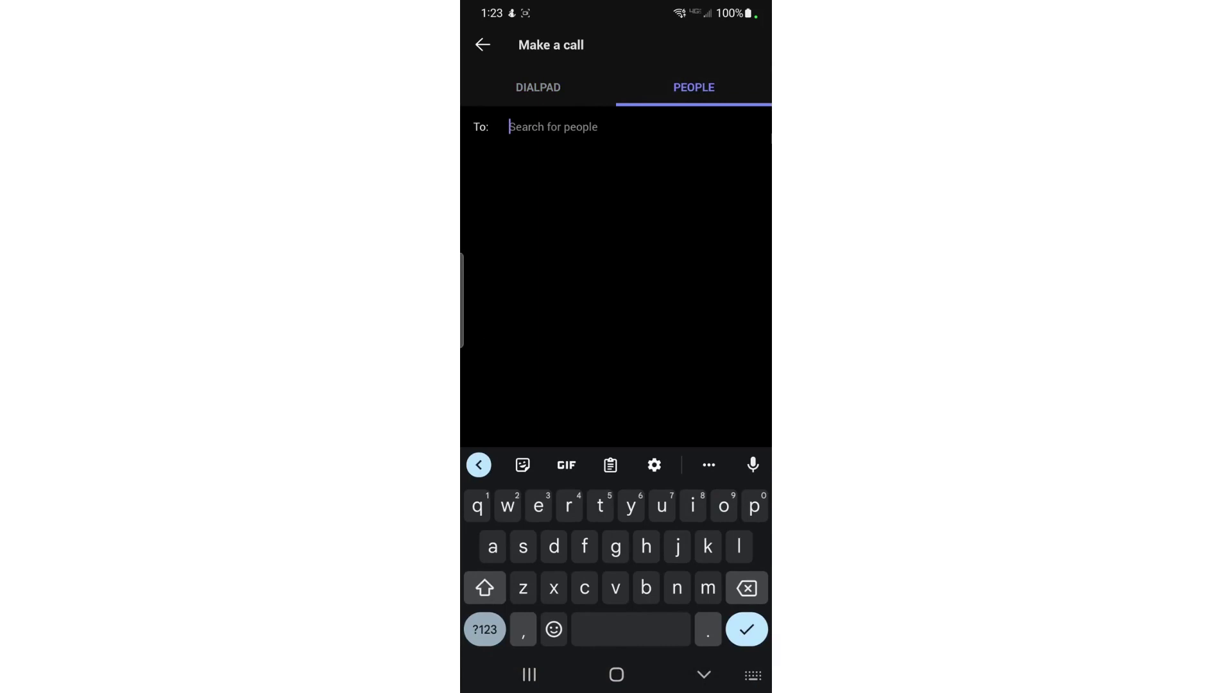
pyautogui.click(483, 44)
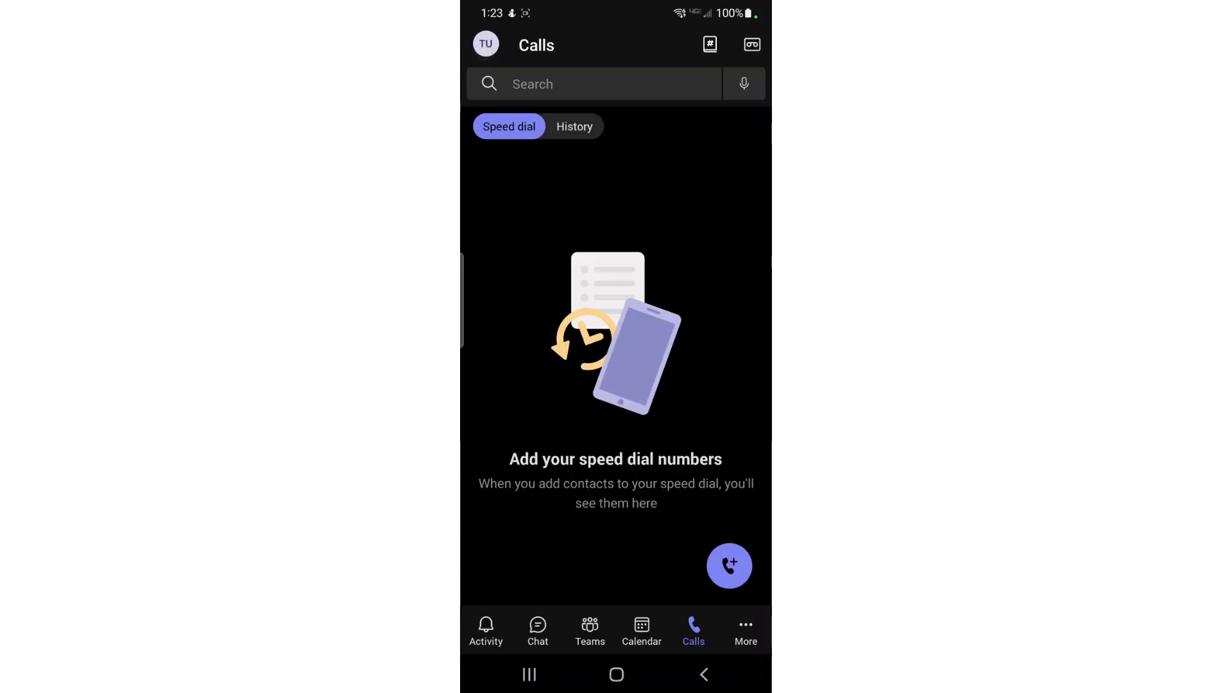
pyautogui.moveTo(646, 45); pyautogui.dragTo(647, 187)
pyautogui.click(752, 44)
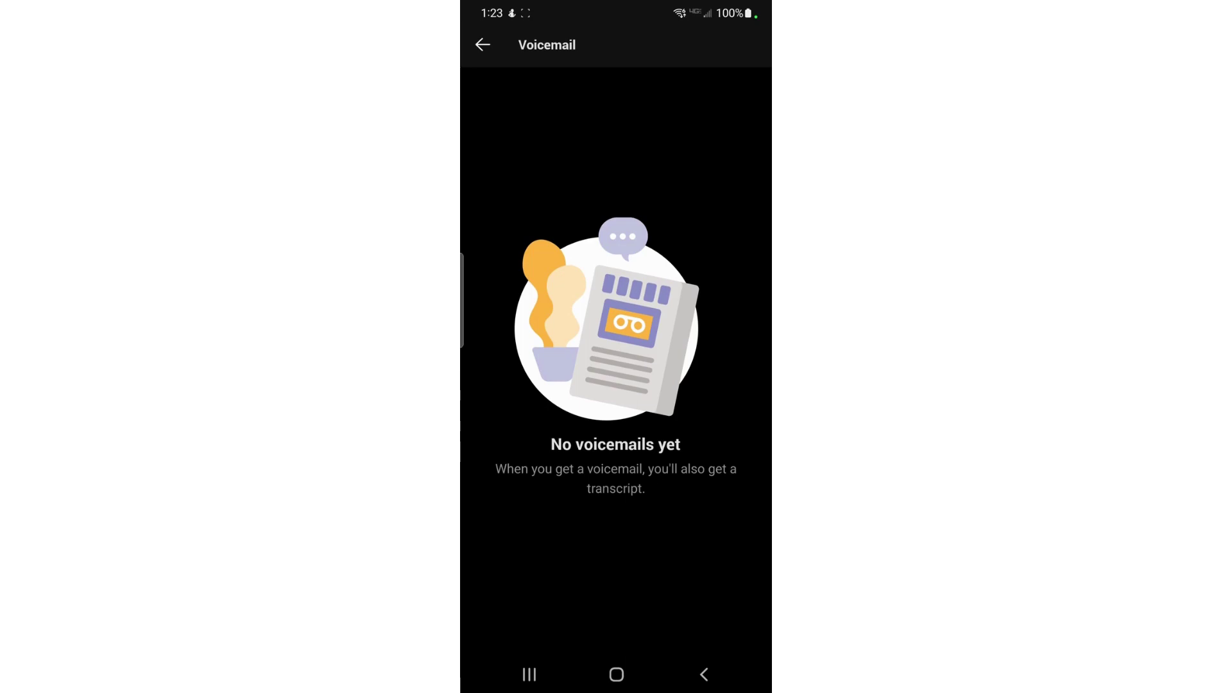
pyautogui.click(483, 45)
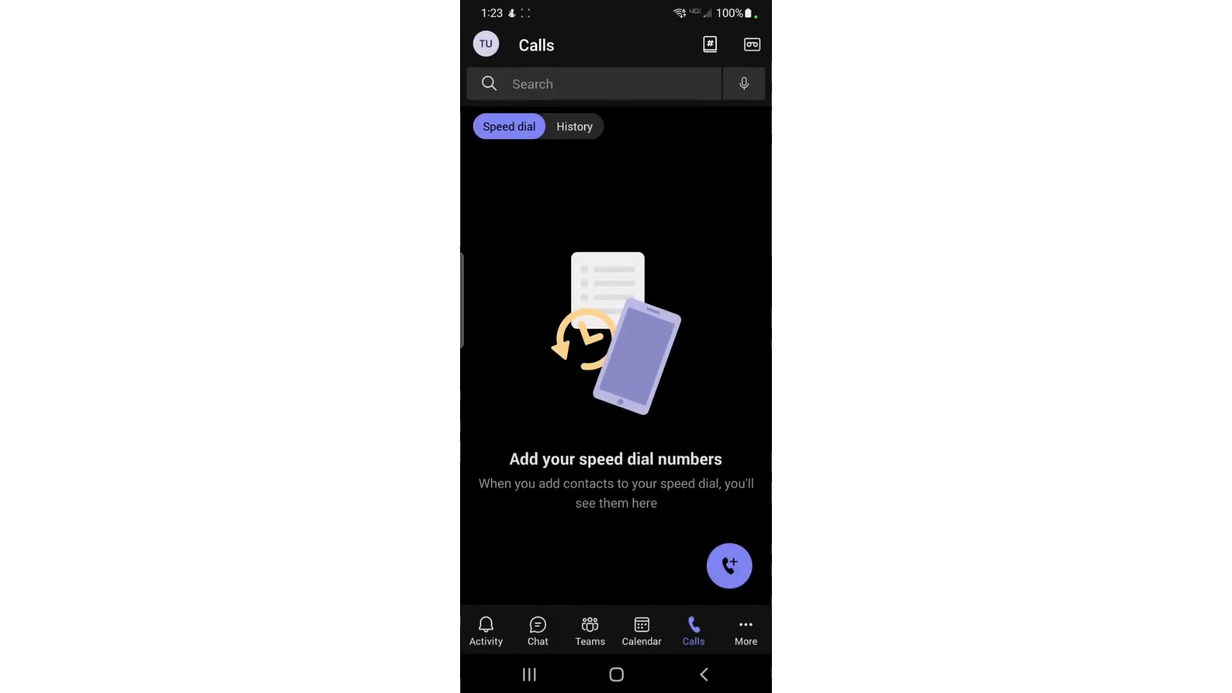